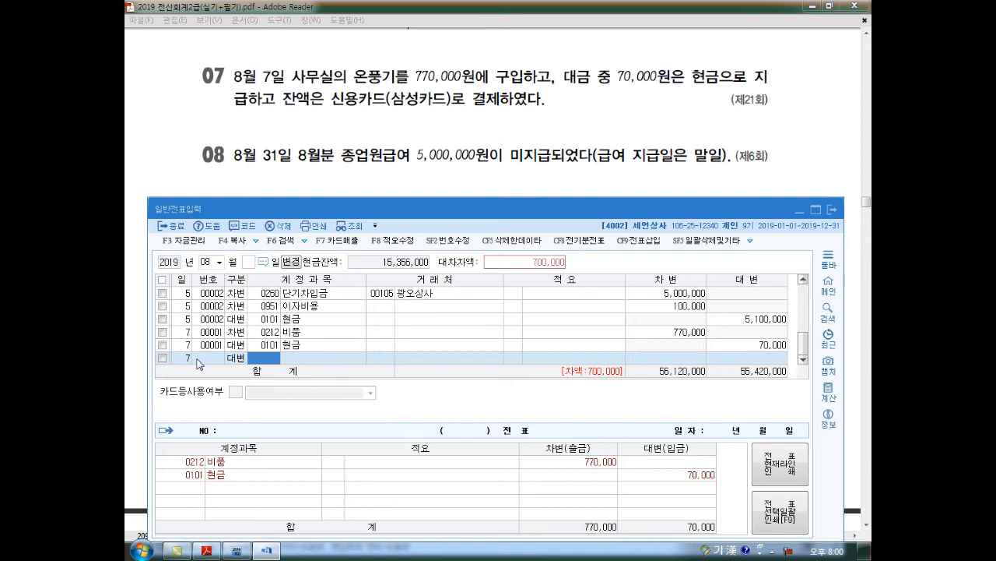
# Step: Complete the August 7 voucher with a 700,000 credit line for 미지급금 (253) and vendor 삼성카드
pyautogui.write('253')
pyautogui.press('Return')
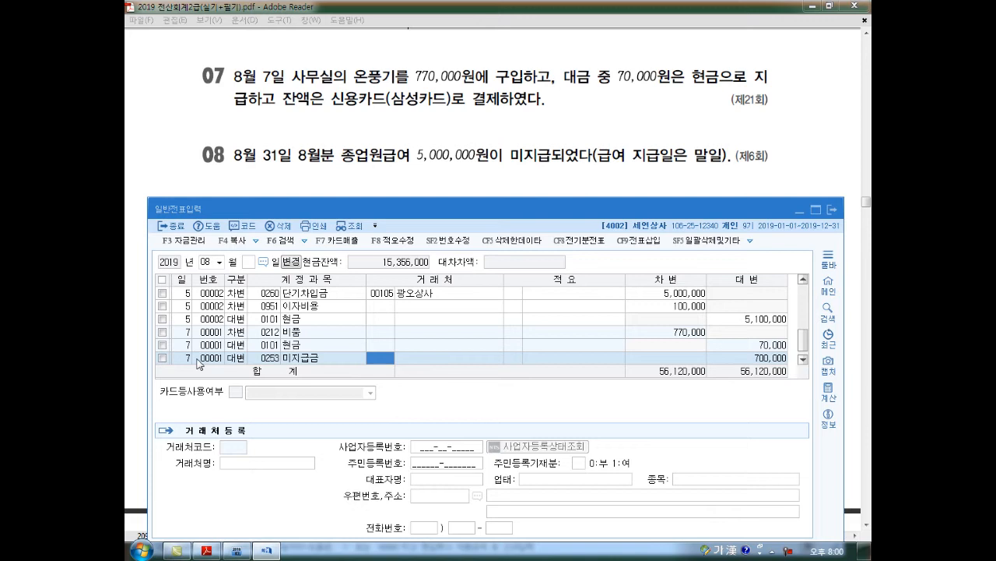
pyautogui.write('삼ㅅㅓㅇ')
pyautogui.press('Return')
pyautogui.press('Return')
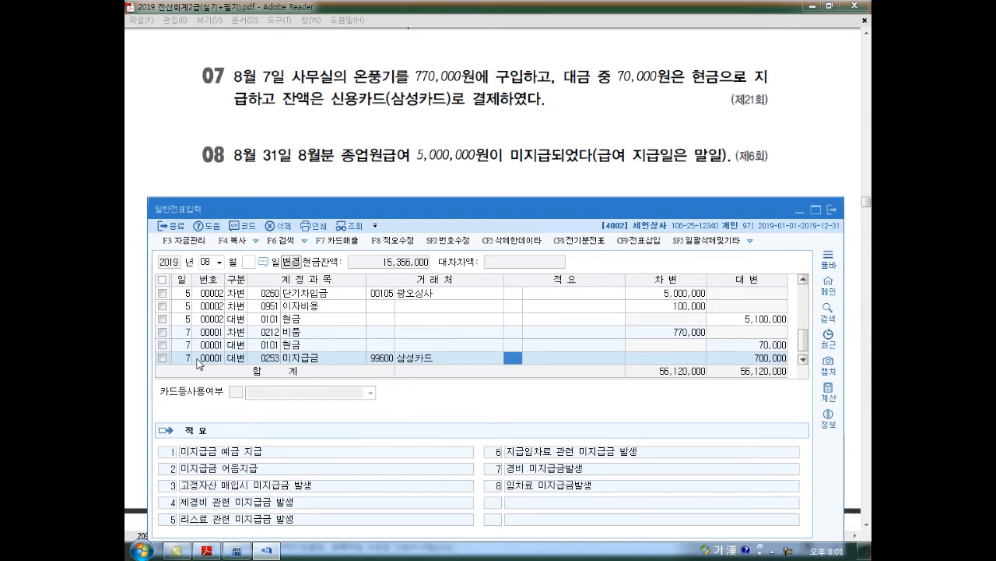
pyautogui.press('Return')
pyautogui.press('Return')
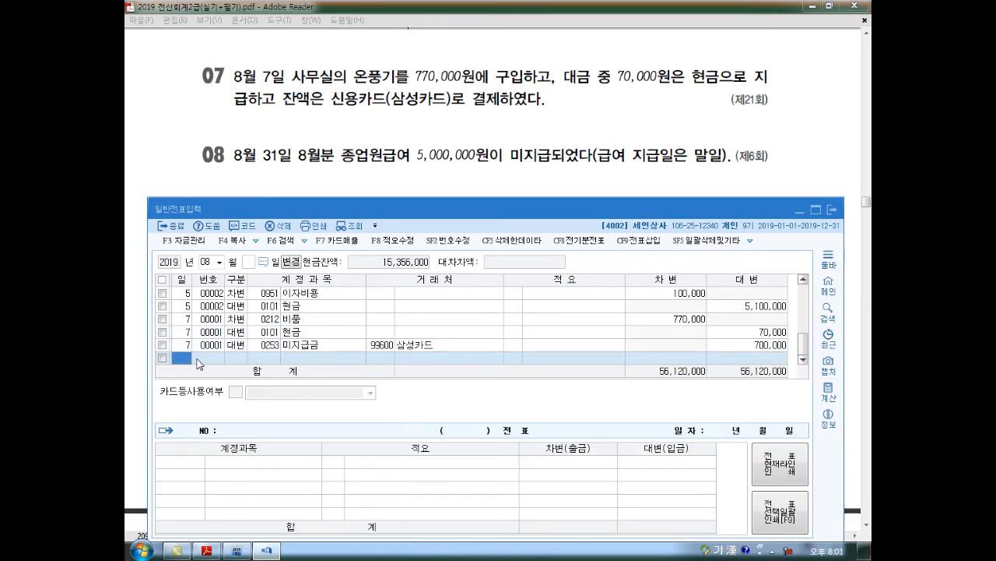
# Step: Enter the August 31 debit line for 급여 (801) with an amount of 5,000,000
pyautogui.write('31')
pyautogui.press('Return')
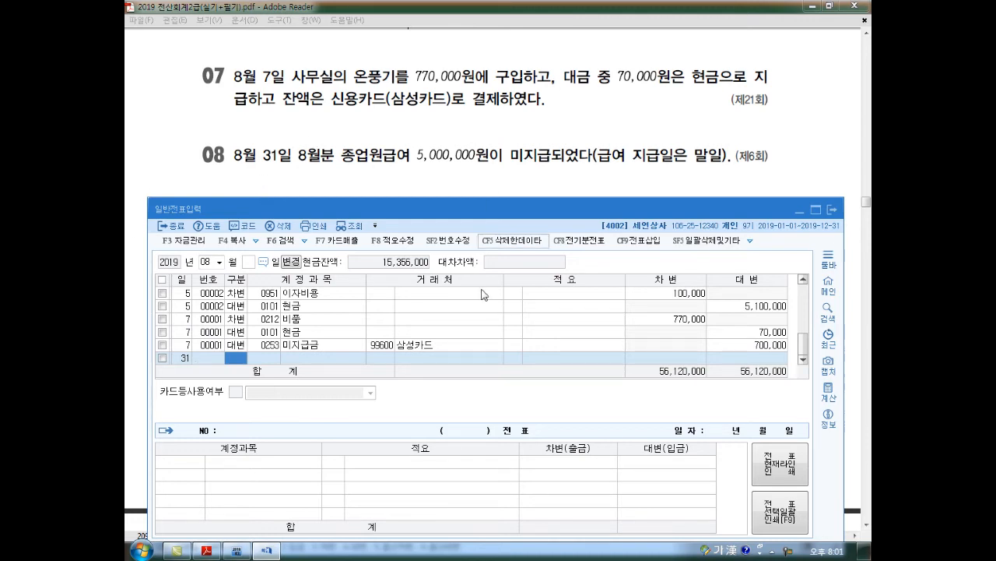
pyautogui.write('3')
pyautogui.press('Return')
pyautogui.write('0801')
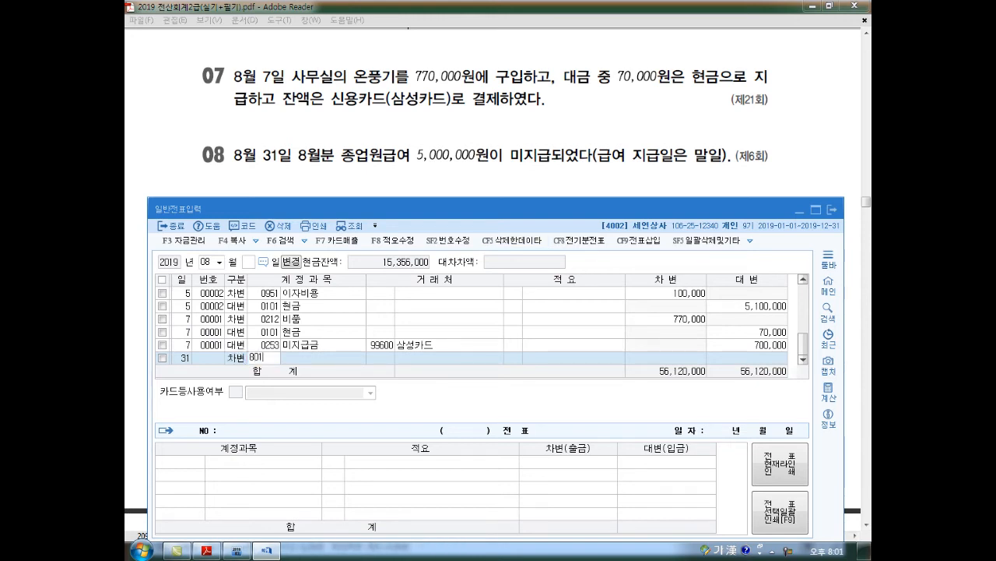
pyautogui.press('Return')
pyautogui.press('Return')
pyautogui.press('Return')
pyautogui.write('5,000,000')
pyautogui.press('Return')
# Step: Add the August 31 credit line for 미지급금 (253) at 5,000,000, leaving the vendor blank
pyautogui.write('4')
pyautogui.press('Return')
pyautogui.write('0253')
pyautogui.press('Return')
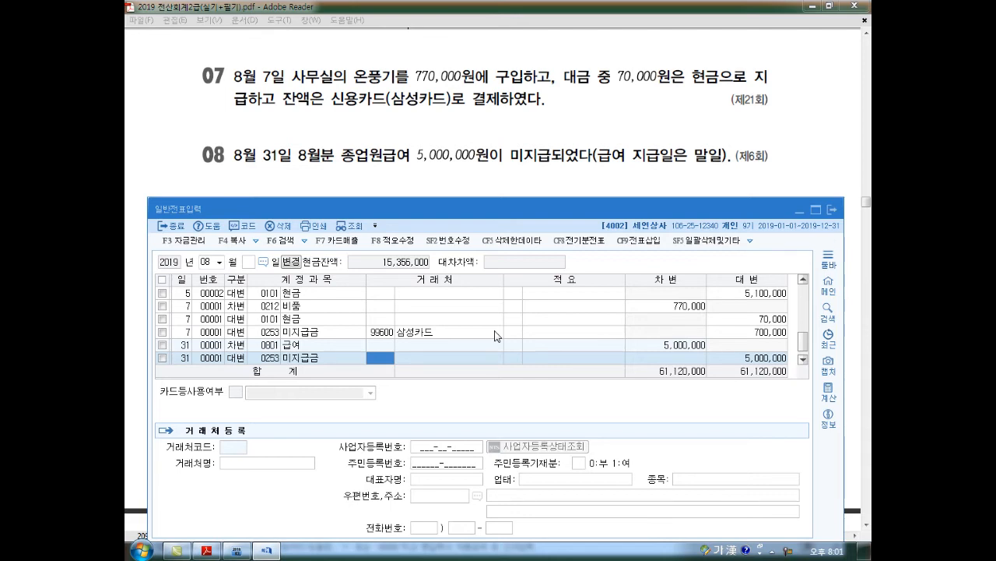
pyautogui.press('Down')
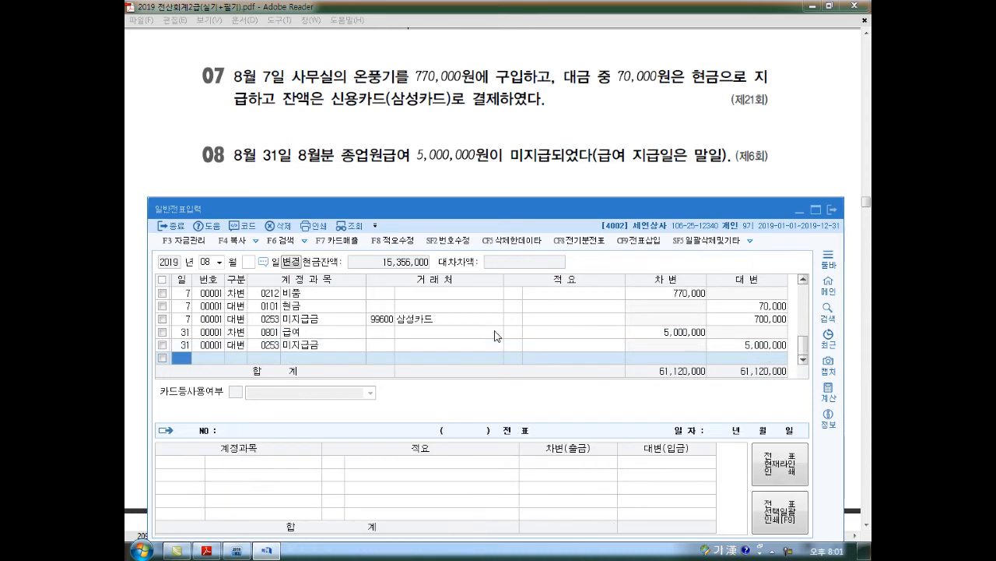
# Step: Enter the August 9 debit line for 복리후생비 (811) with an amount of 600,000
pyautogui.scroll(-3, 495, 336)
pyautogui.write('9')
pyautogui.press('Return')
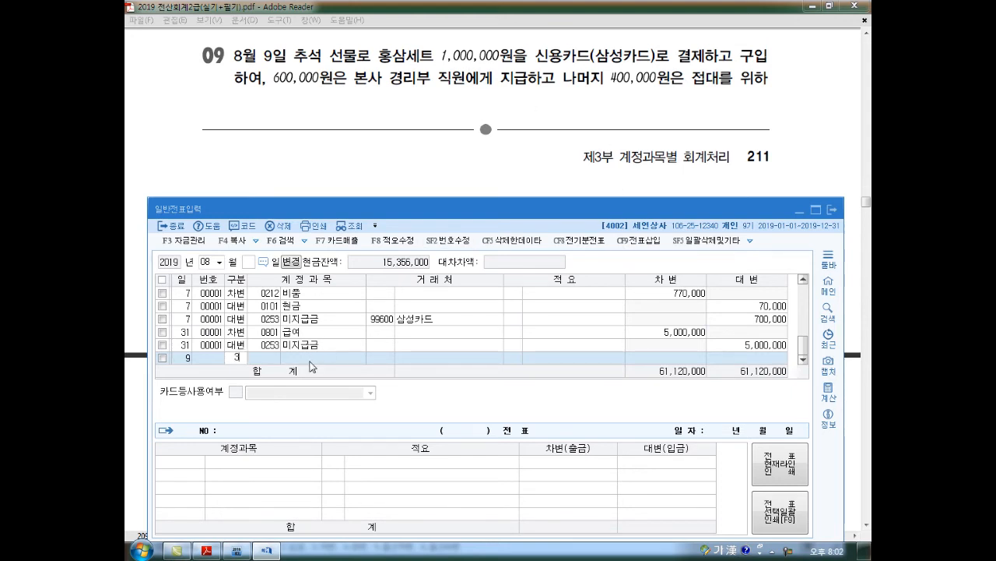
pyautogui.write('3')
pyautogui.write('811')
pyautogui.press('Return')
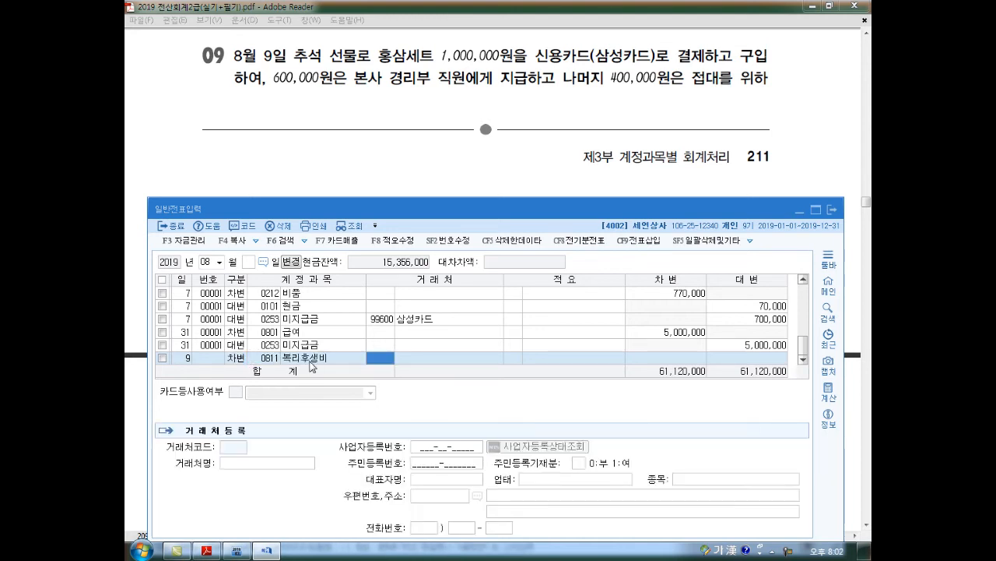
pyautogui.press('Return')
pyautogui.press('Return')
pyautogui.write('600,000')
pyautogui.press('Return')
# Step: Add an August 9 debit line for 접대비 (813) with an amount of 400,000
pyautogui.write('3')
pyautogui.press('Return')
pyautogui.write('813')
pyautogui.press('Return')
pyautogui.press('Return')
pyautogui.press('Return')
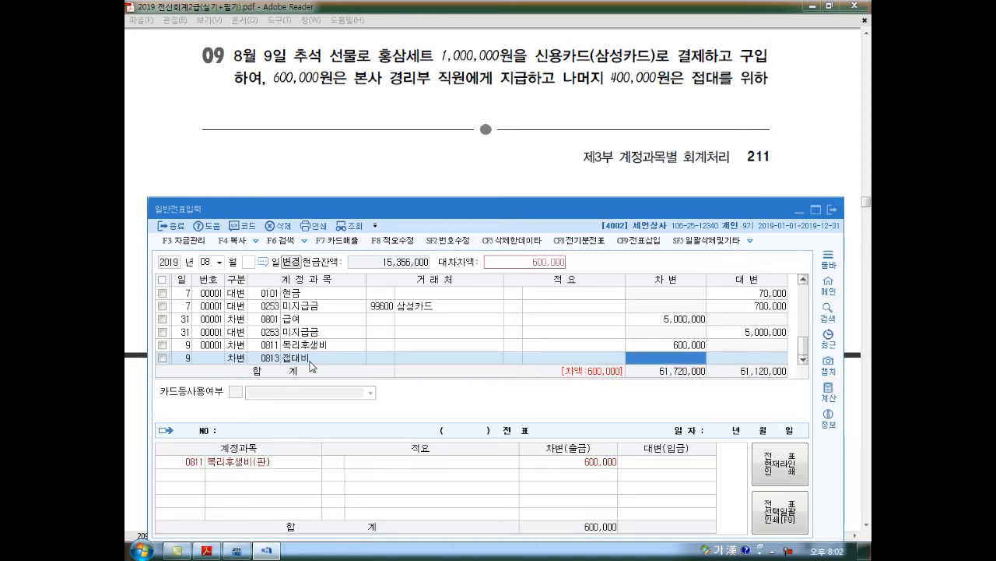
pyautogui.write('4000000')
pyautogui.press('Return')
# Step: Add the August 9 credit line of 1,000,000 for 미지급금 (253) with vendor 삼성카드
pyautogui.write('4')
pyautogui.press('Return')
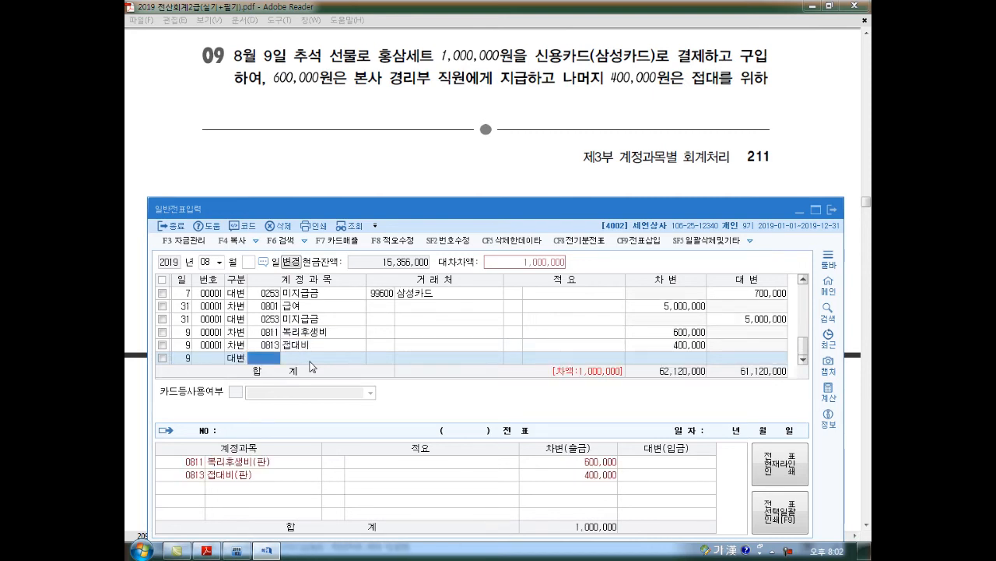
pyautogui.write('253')
pyautogui.press('Return')
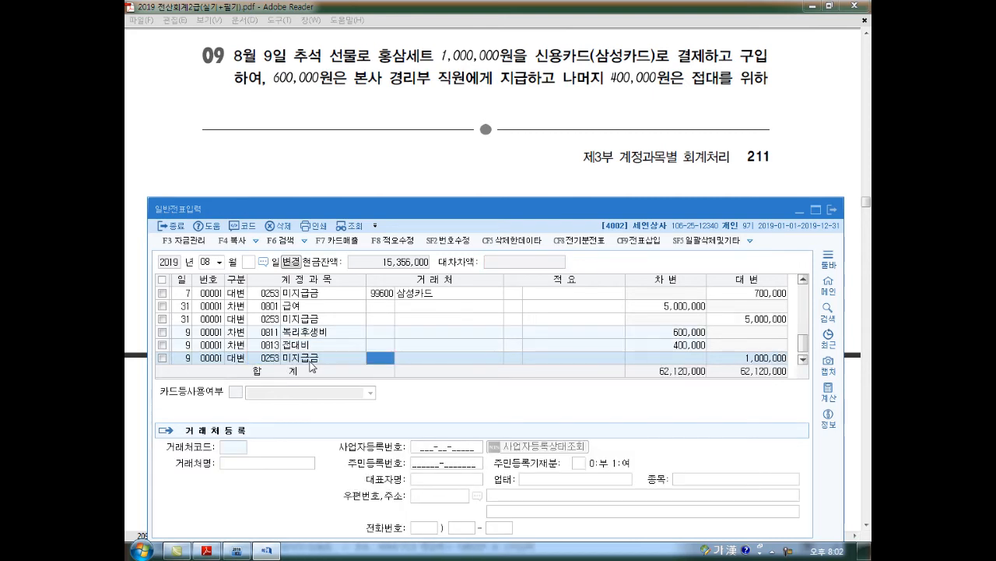
pyautogui.write('삼성')
pyautogui.press('Return')
pyautogui.press('Return')
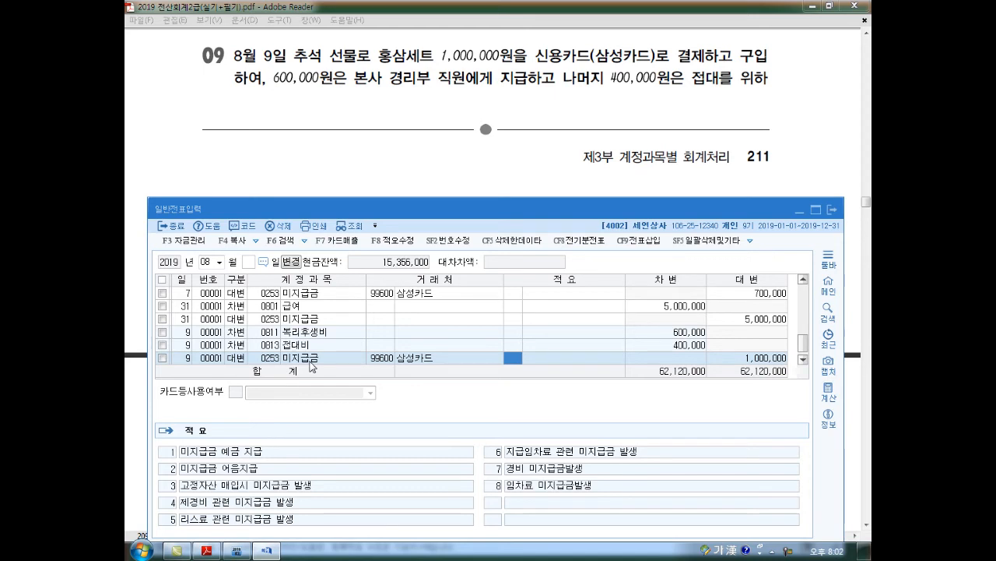
pyautogui.press('Down')
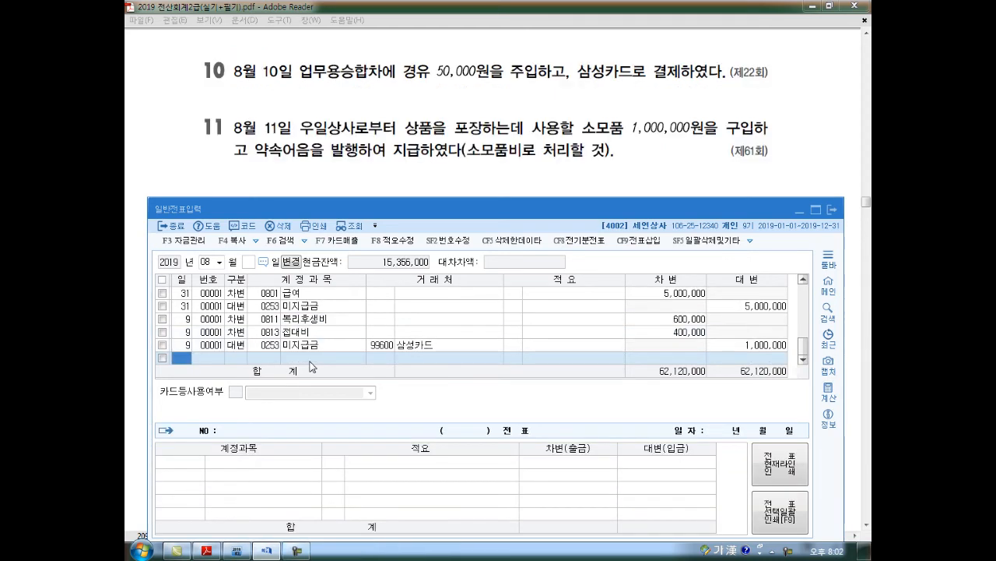
# Step: Enter the August 10 debit line for 차량유지비 (822) with an amount of 50,000
pyautogui.write('10')
pyautogui.press('Return')
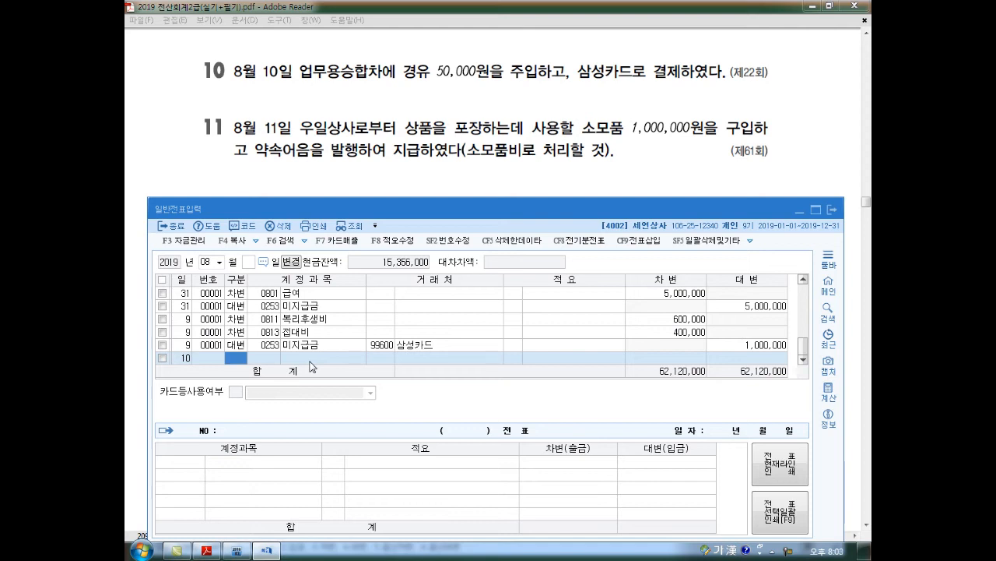
pyautogui.write('3')
pyautogui.press('Return')
pyautogui.write('822')
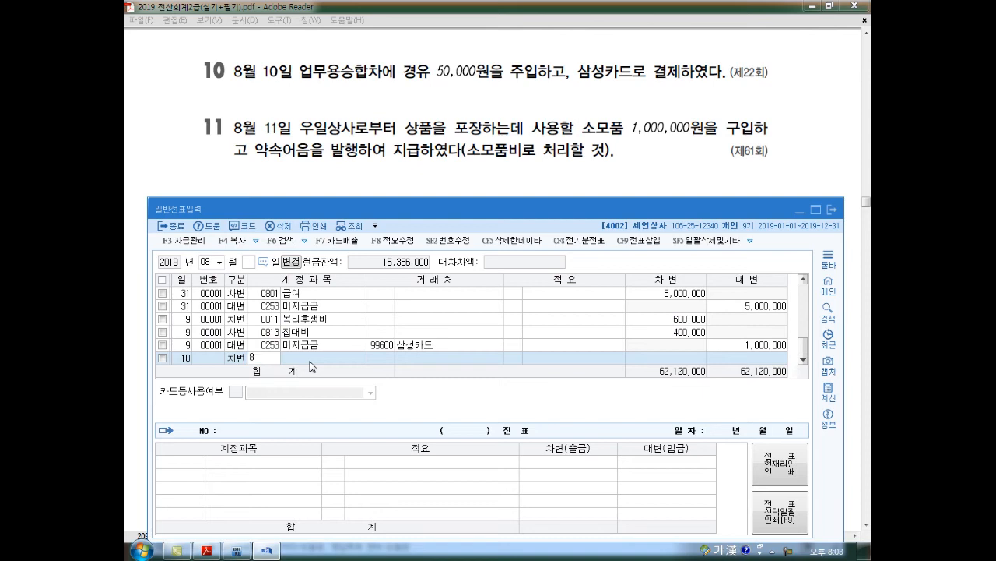
pyautogui.press('Return')
pyautogui.press('Return')
pyautogui.press('Return')
pyautogui.write('500000')
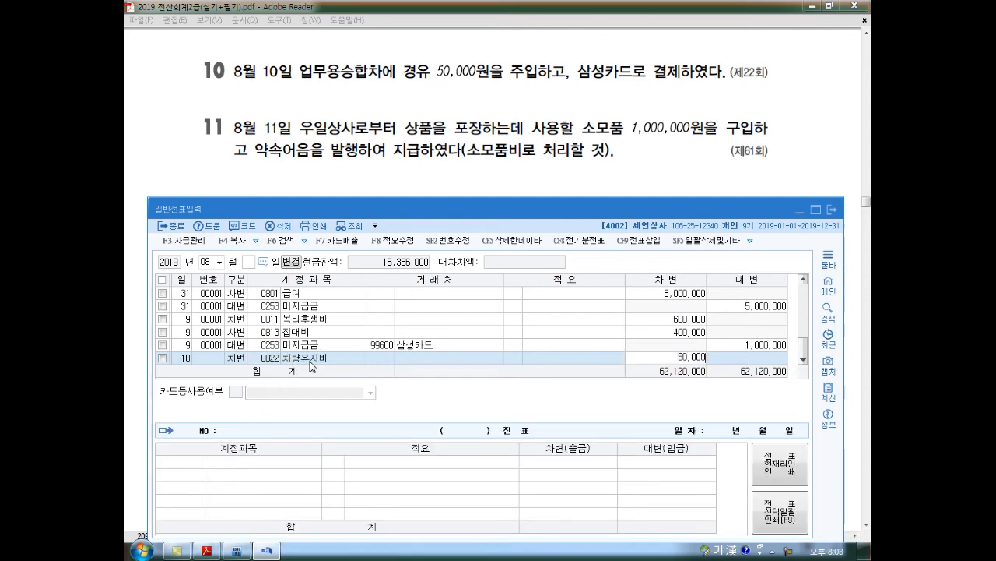
pyautogui.press('Return')
# Step: Add the August 10 credit line for 미지급금 (253) at 50,000
pyautogui.write('4')
pyautogui.press('Return')
pyautogui.write('253')
pyautogui.press('Return')
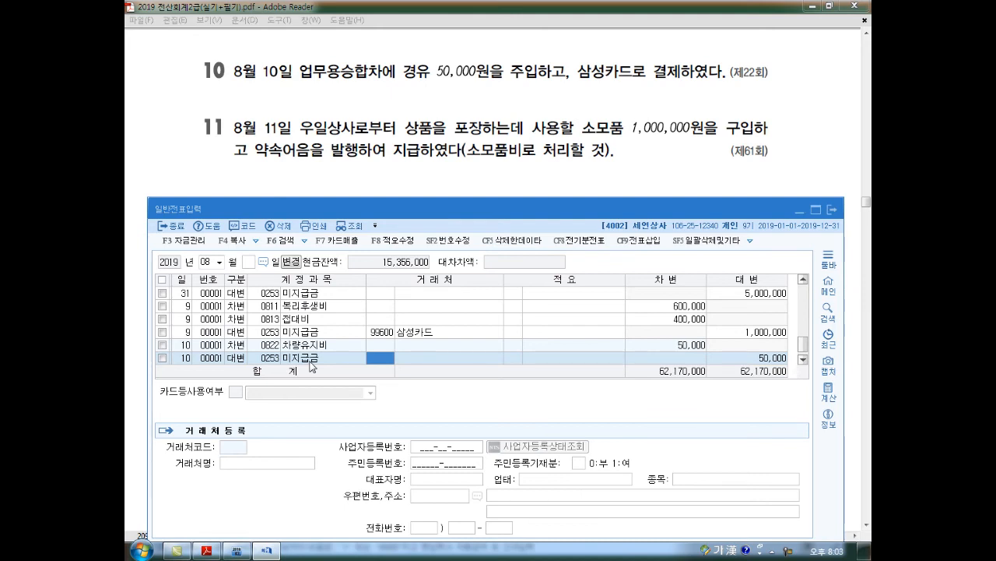
pyautogui.moveTo(526, 401)
pyautogui.mouseDown()
pyautogui.moveTo(528, 381)
pyautogui.moveTo(533, 391)
pyautogui.mouseUp()
pyautogui.moveTo(593, 349); pyautogui.dragTo(472, 397)
pyautogui.moveTo(538, 394)
pyautogui.mouseDown()
pyautogui.moveTo(547, 413)
pyautogui.moveTo(604, 400)
pyautogui.mouseUp()
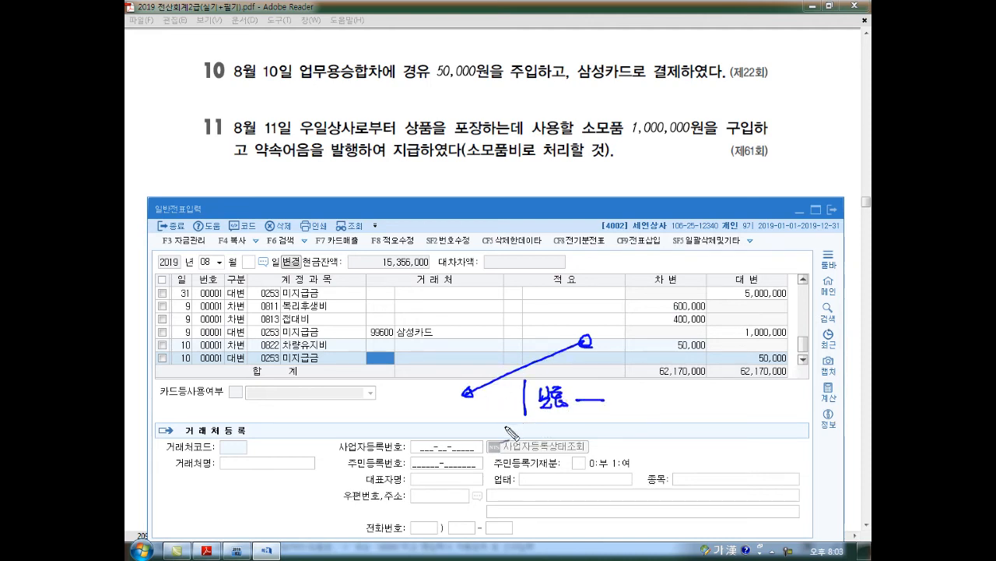
pyautogui.press('Escape')
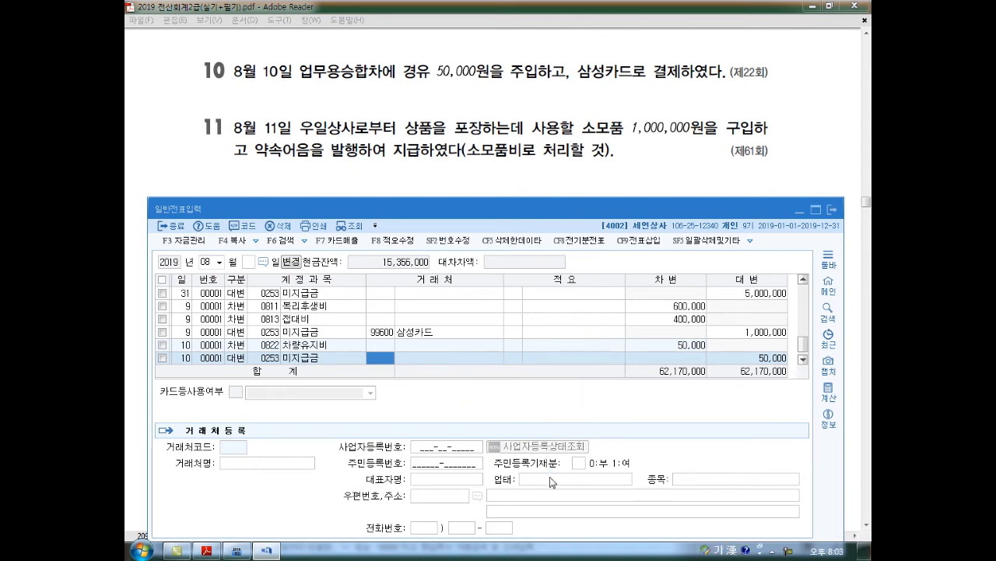
# Step: Leave the vendor and description of the August 10 credit line blank and finish the line
pyautogui.press('Return')
pyautogui.press('Return')
pyautogui.press('Return')
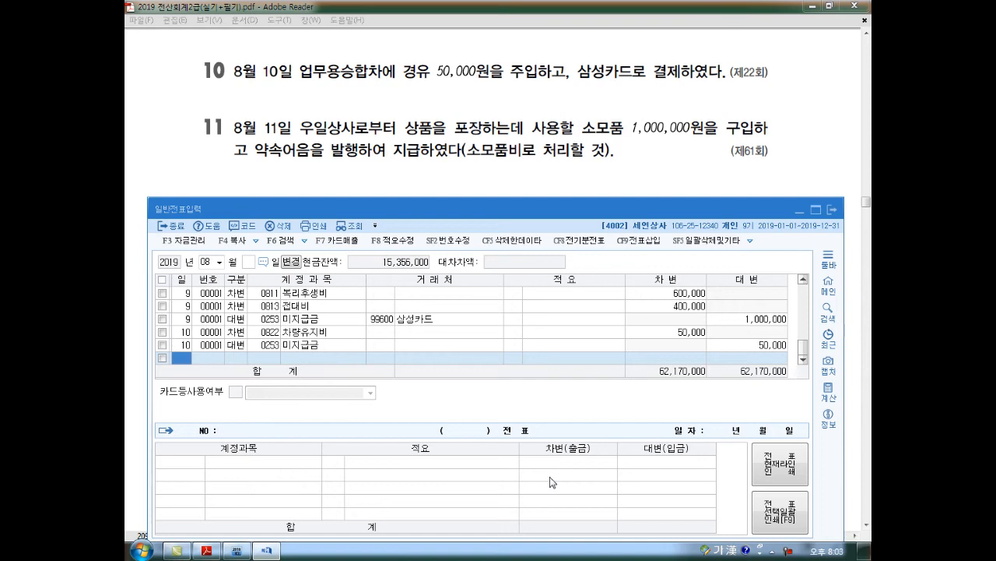
# Step: Enter the August 11 debit line for 소모품비 (830) with an amount of 1,000,000
pyautogui.write('11')
pyautogui.press('Return')
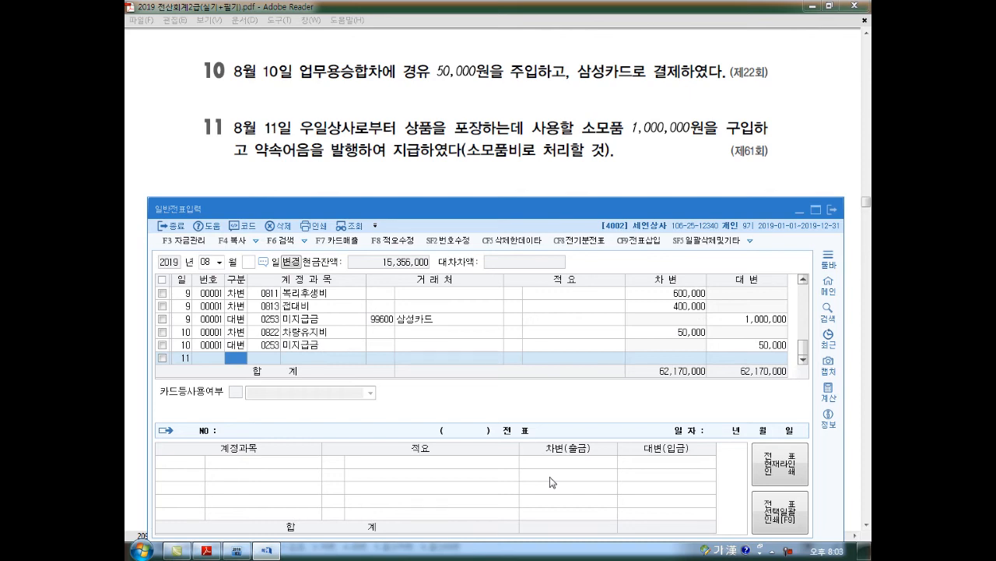
pyautogui.write('3')
pyautogui.press('Return')
pyautogui.write('830')
pyautogui.press('Return')
pyautogui.press('Return')
pyautogui.press('Return')
pyautogui.press('Return')
pyautogui.press('Return')
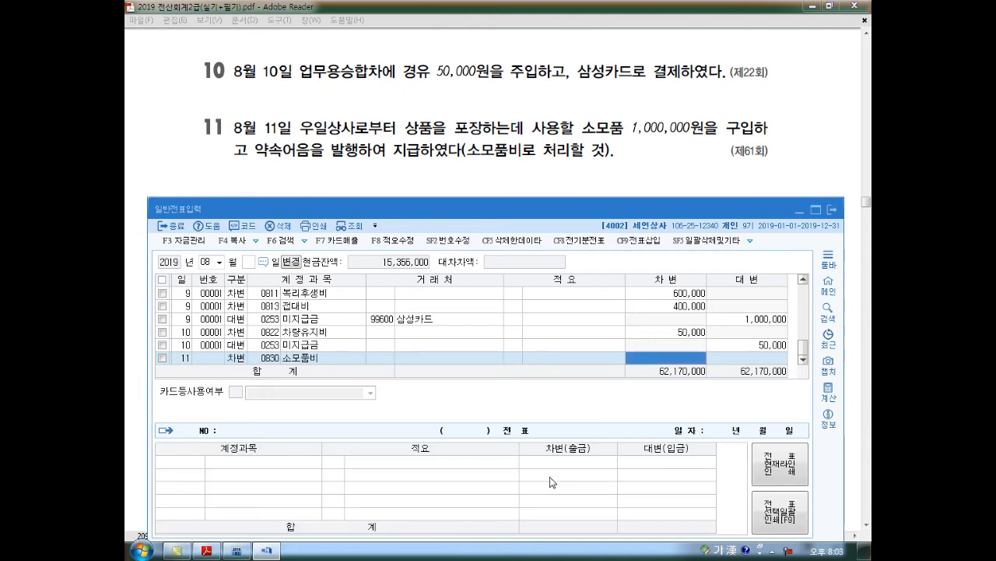
pyautogui.write('1000000')
pyautogui.press('Return')
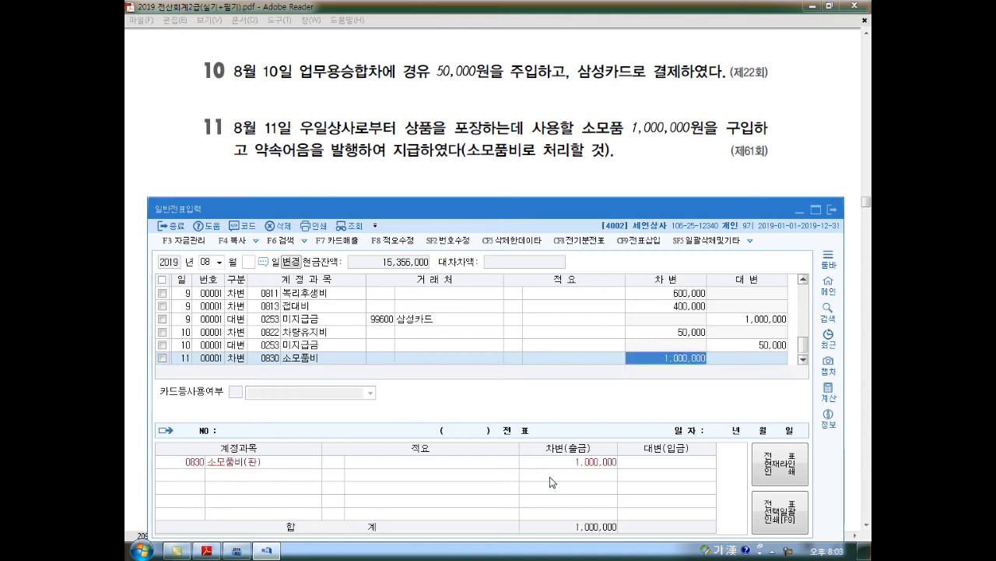
# Step: Add the August 11 credit line for 지급어음 (252) at 1,000,000
pyautogui.write('4')
pyautogui.press('Return')
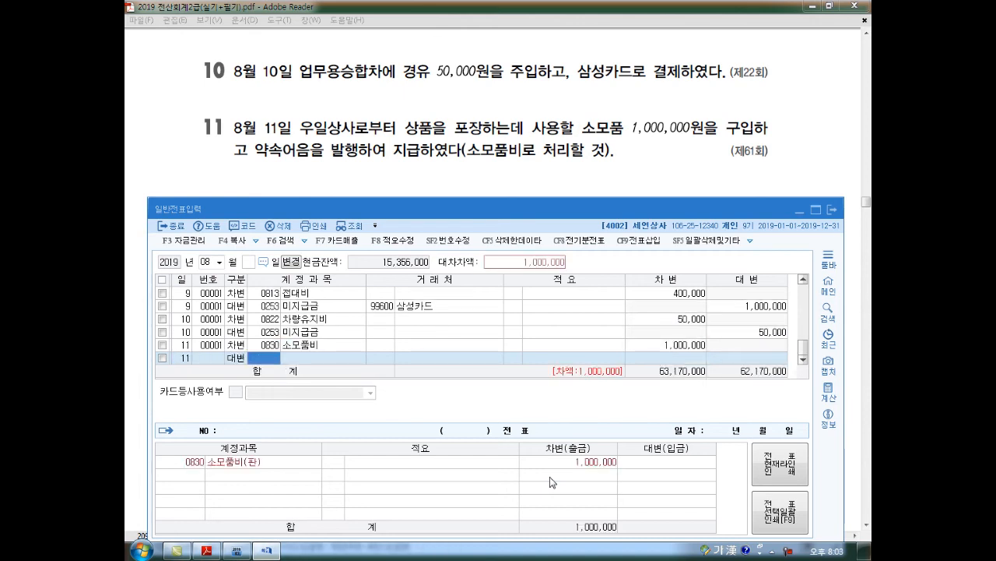
pyautogui.write('252')
pyautogui.press('Return')
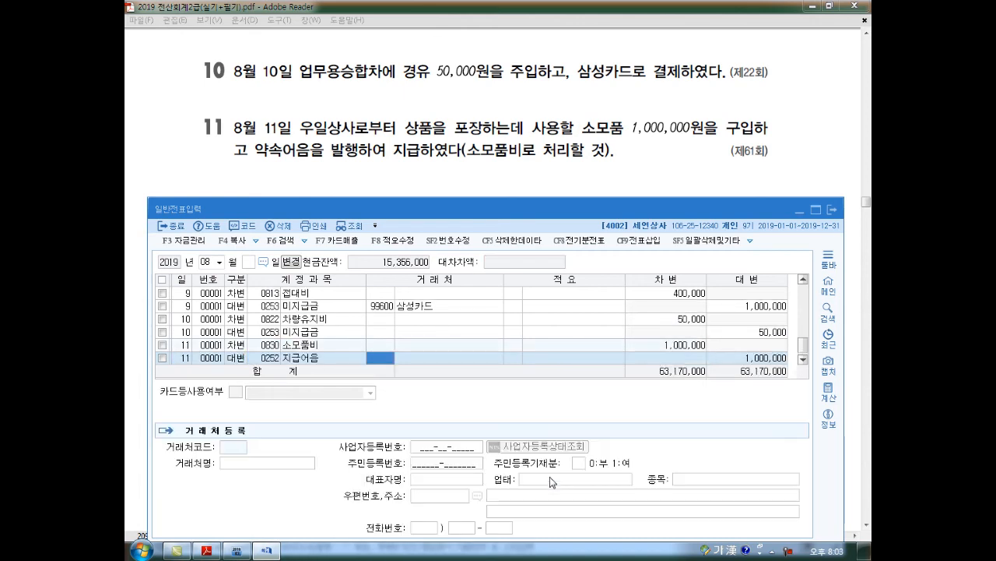
# Step: Change the August 11 credit line's account to 미지급금 (253) and set its vendor to 우일상사 (101)
pyautogui.press('Up')
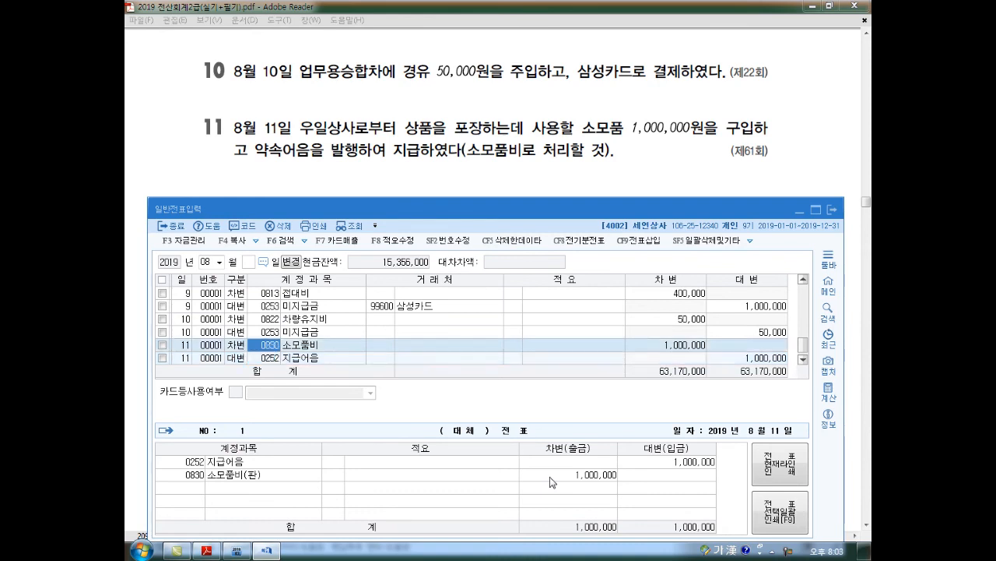
pyautogui.press('Down')
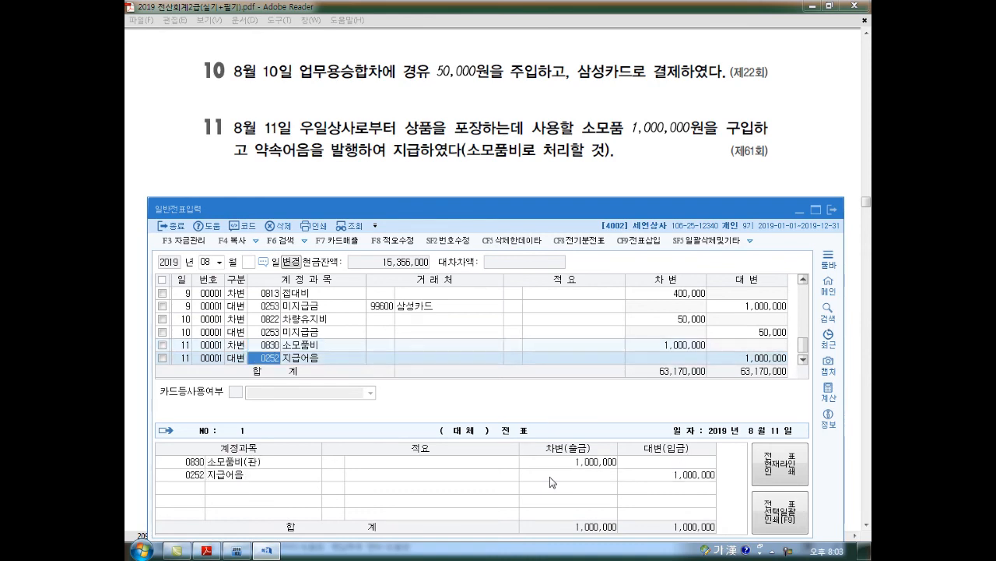
pyautogui.write('0253')
pyautogui.press('Return')
pyautogui.write('101')
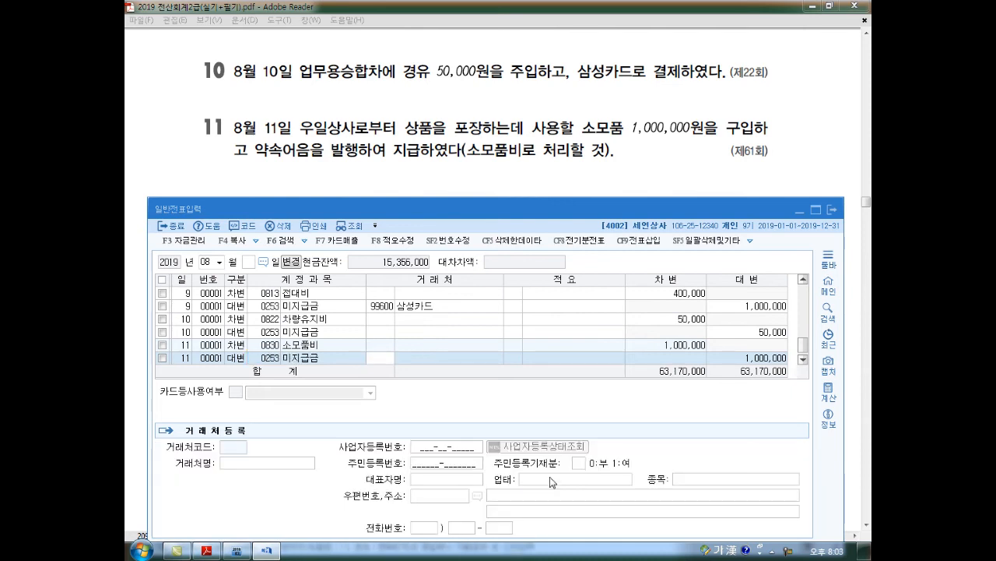
pyautogui.press('Return')
pyautogui.press('Return')
pyautogui.press('Return')
# Step: Enter the August 12 debit line for 광고선전비 (833) with an amount of 6,000,000
pyautogui.scroll(-3, 551, 482)
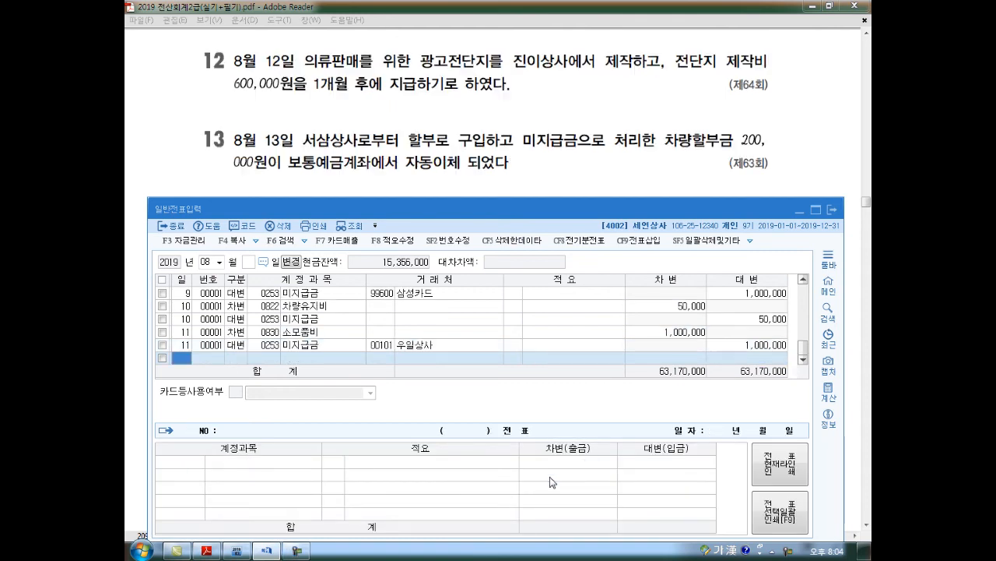
pyautogui.write('12')
pyautogui.press('Return')
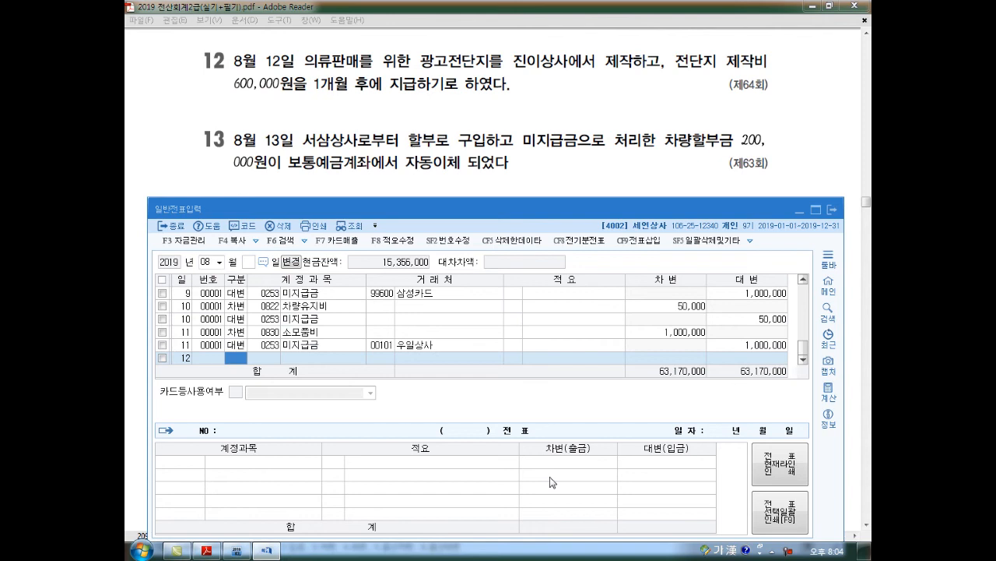
pyautogui.write('3')
pyautogui.press('Return')
pyautogui.write('833')
pyautogui.press('Return')
pyautogui.press('Return')
pyautogui.press('Return')
pyautogui.write('6000000')
pyautogui.press('Return')
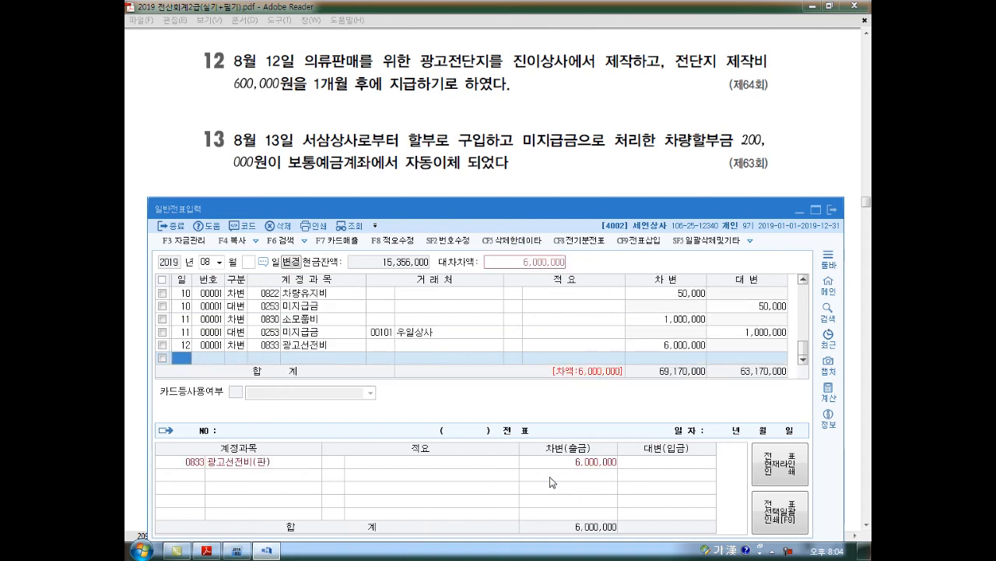
# Step: Correct the debit amount of the August 12 광고선전비 line to 600,000
pyautogui.click(692, 348)
pyautogui.write('600,000')
pyautogui.press('Return')
# Step: Add the August 12 credit line of 600,000 for 미지급금 (253) with vendor 진이상사 (102)
pyautogui.write('4253')
pyautogui.press('Return')
pyautogui.write('102')
pyautogui.press('Return')
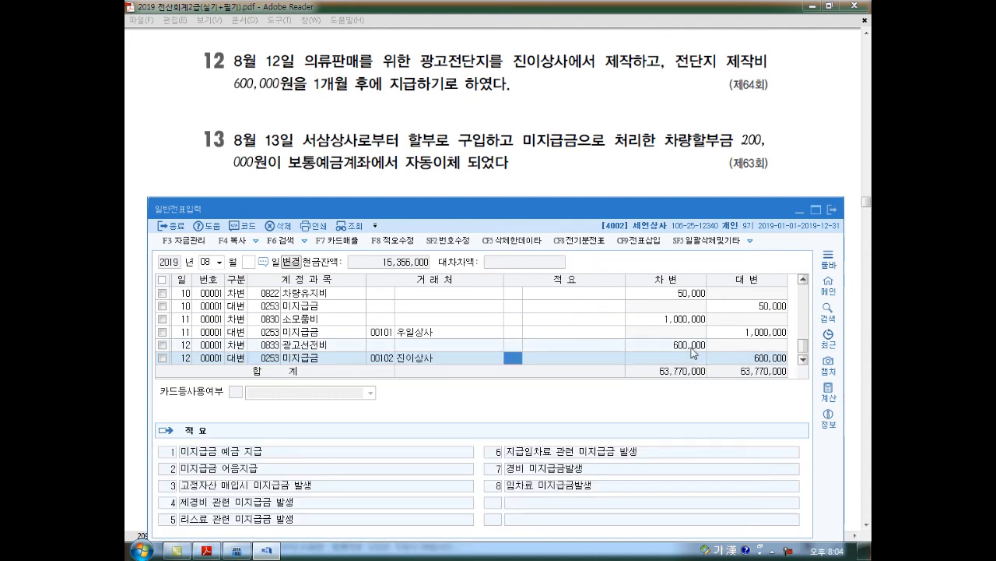
pyautogui.press('Return')
pyautogui.press('Return')
# Step: Enter the August 13 debit line of 200,000 for 미지급금 (253) with vendor 서삼상사 (103)
pyautogui.write('13')
pyautogui.press('Return')
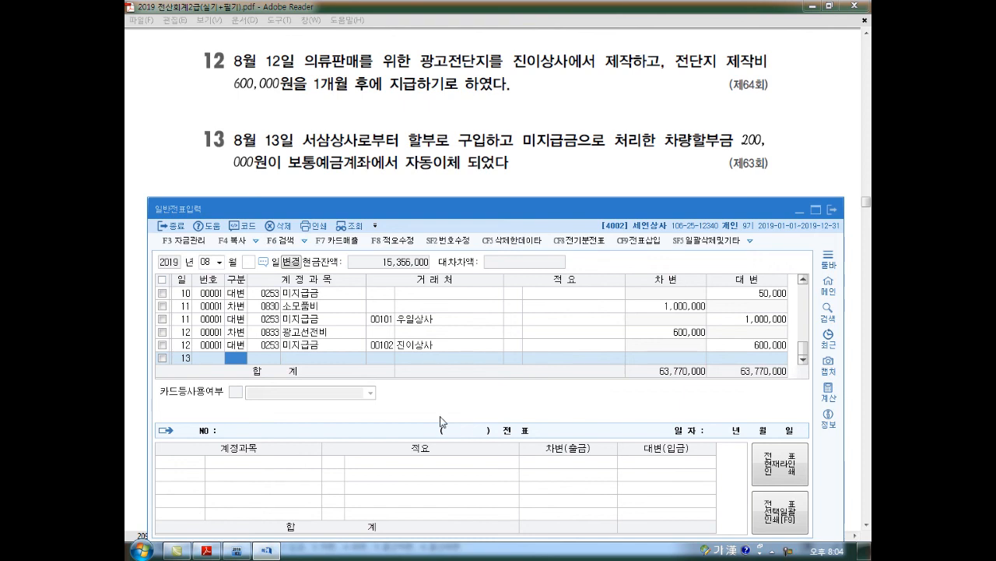
pyautogui.write('3')
pyautogui.press('Return')
pyautogui.write('253')
pyautogui.press('Return')
pyautogui.write('103')
pyautogui.press('Return')
pyautogui.press('Return')
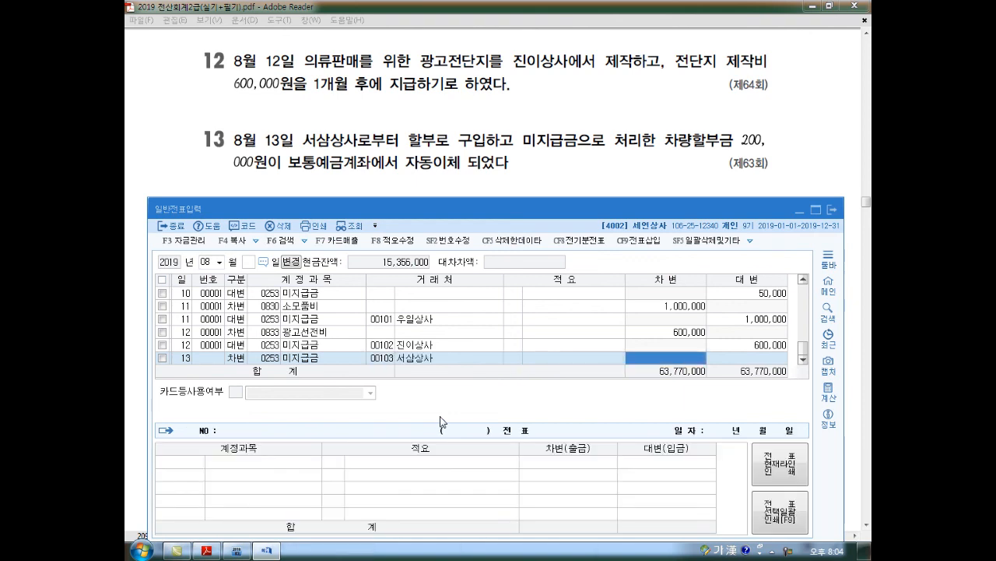
pyautogui.write('2000000')
pyautogui.press('Return')
# Step: Add the August 13 credit line of 200,000 for 보통예금 (103) without a vendor
pyautogui.write('4')
pyautogui.press('Return')
pyautogui.write('103')
pyautogui.press('Return')
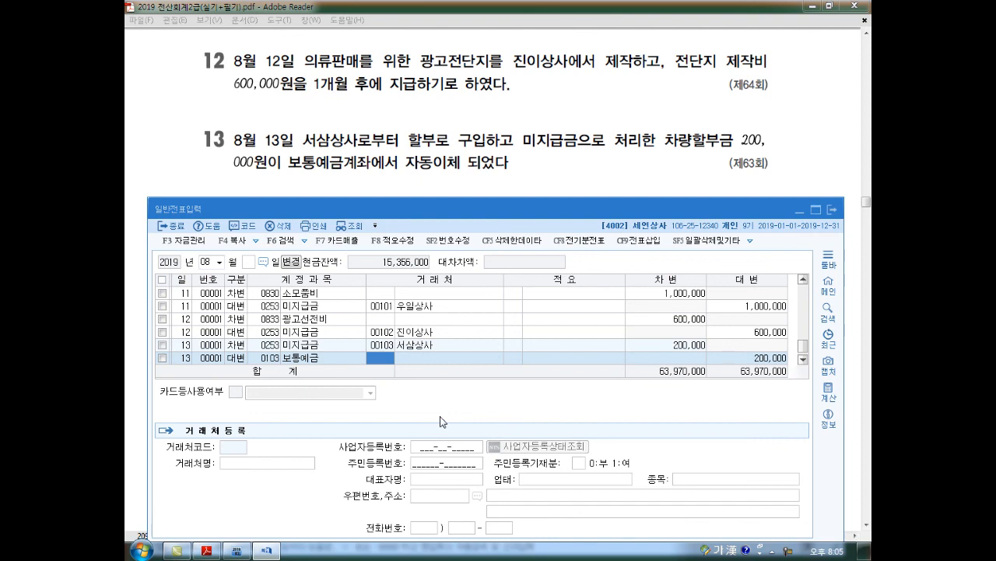
pyautogui.press('Left')
pyautogui.press('Up')
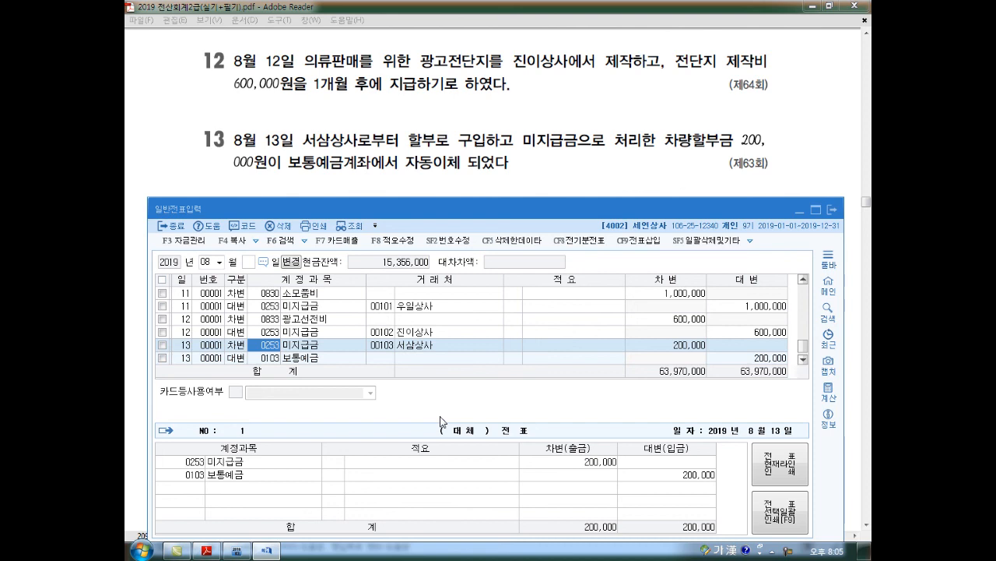
pyautogui.press('Down')
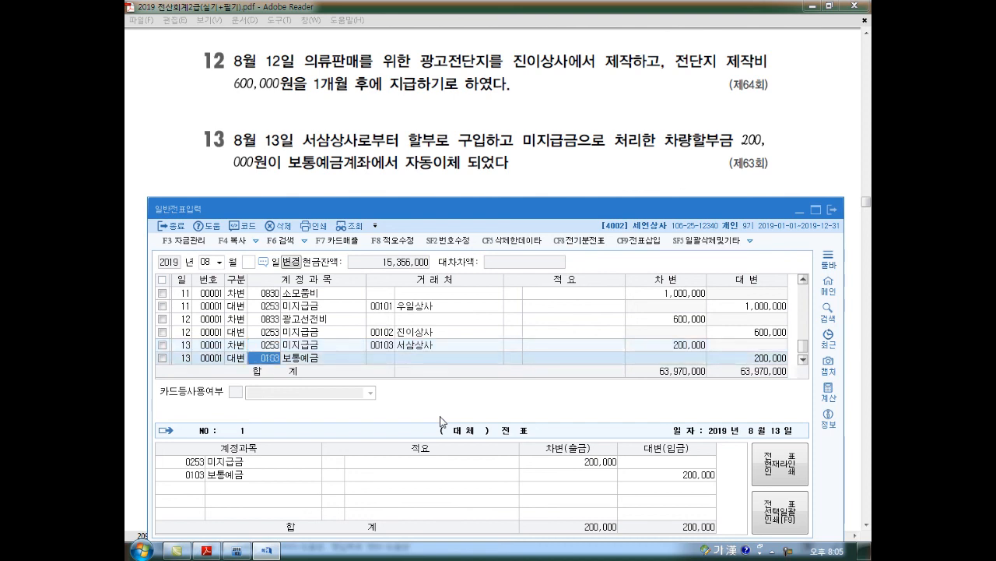
pyautogui.press('Down')
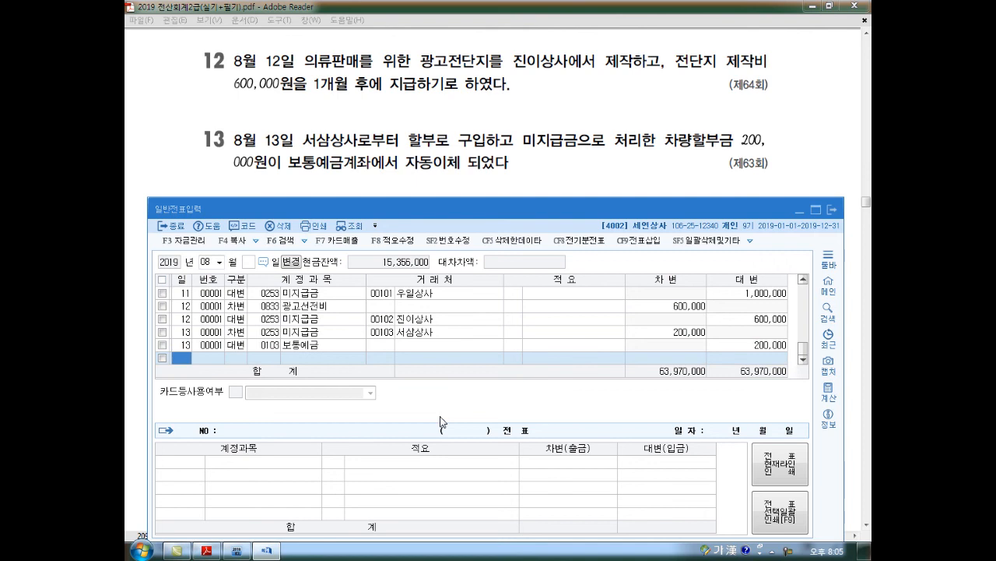
# Step: Enter the August 14 debit line of 300,000 for 미지급금 (253) with vendor 삼성카드 (99600)
pyautogui.write('14')
pyautogui.press('Return')
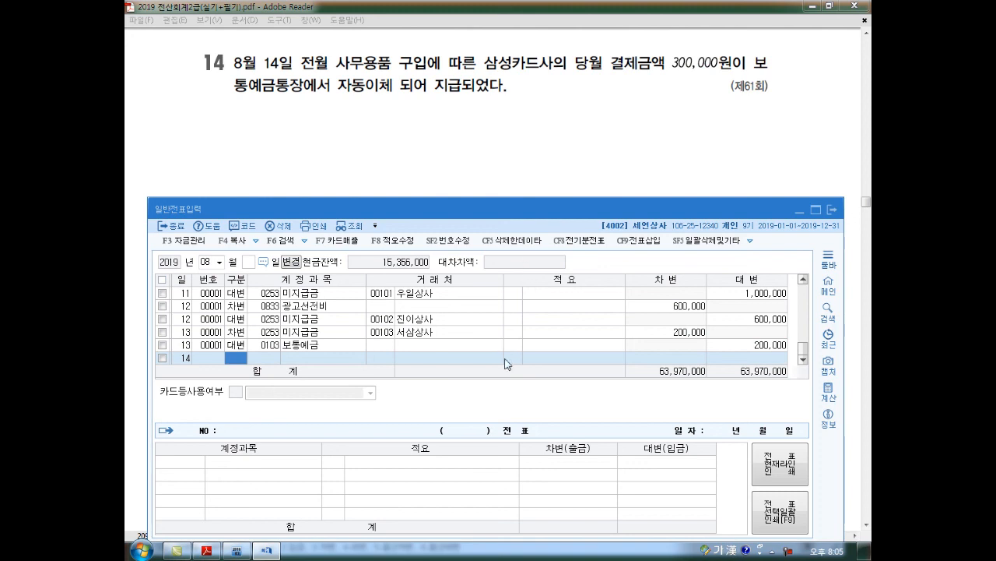
pyautogui.write('3')
pyautogui.press('Return')
pyautogui.write('253')
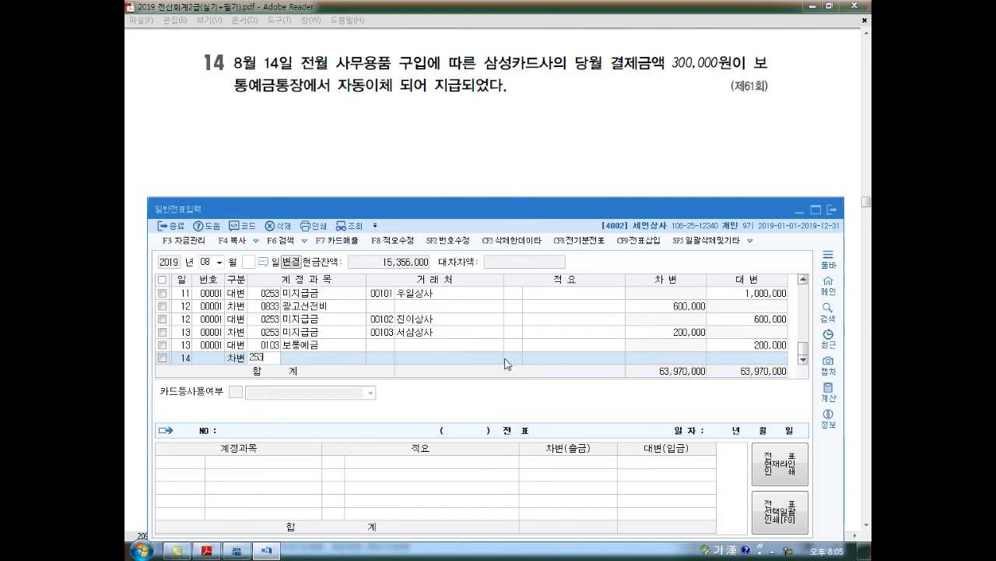
pyautogui.press('Return')
pyautogui.write('삼성')
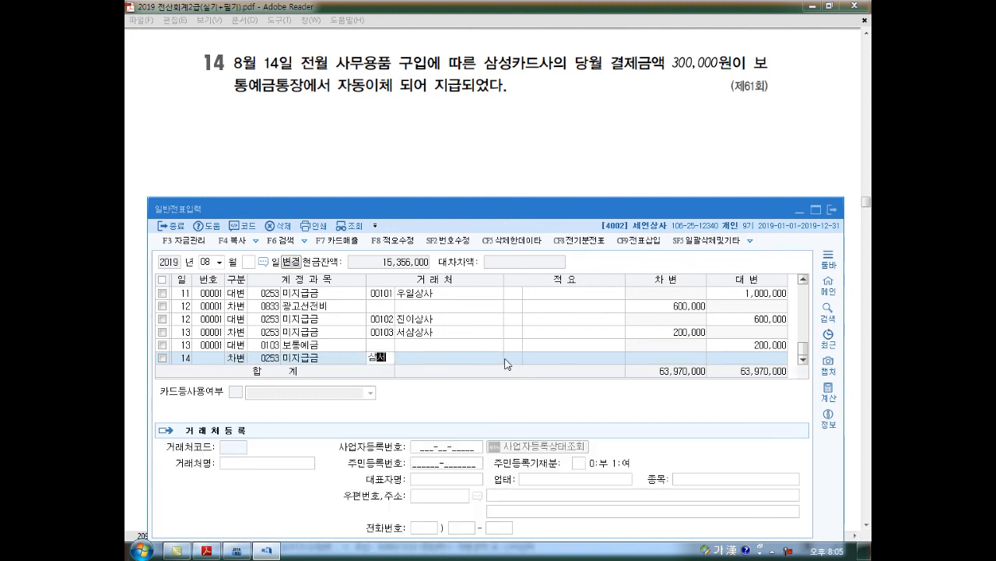
pyautogui.press('Return')
pyautogui.press('Return')
pyautogui.press('Return')
pyautogui.write('300000')
pyautogui.press('Return')
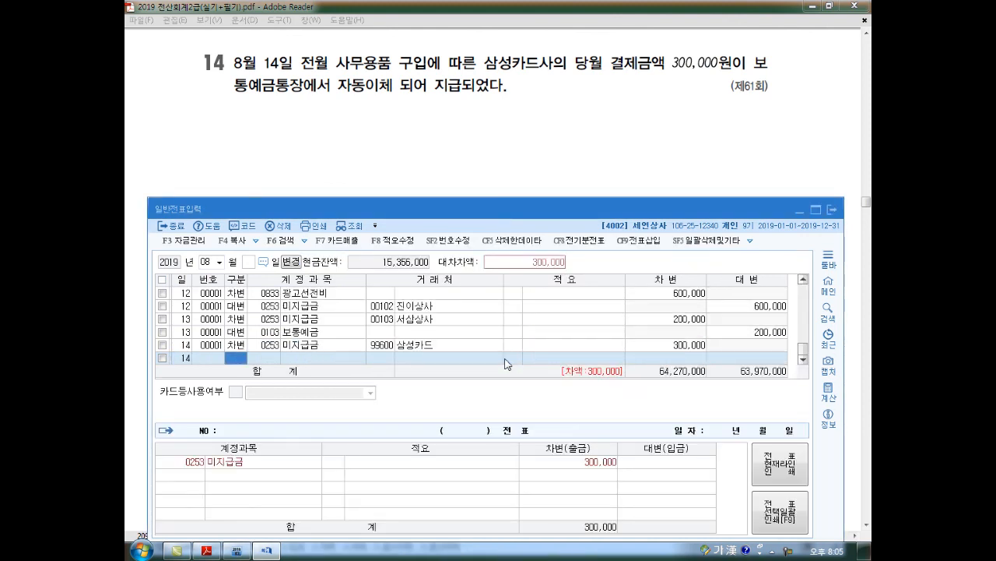
# Step: Add the August 14 credit line of 300,000 for 보통예금 (103), leaving its vendor blank
pyautogui.write('4')
pyautogui.press('Return')
pyautogui.write('103')
pyautogui.press('Return')
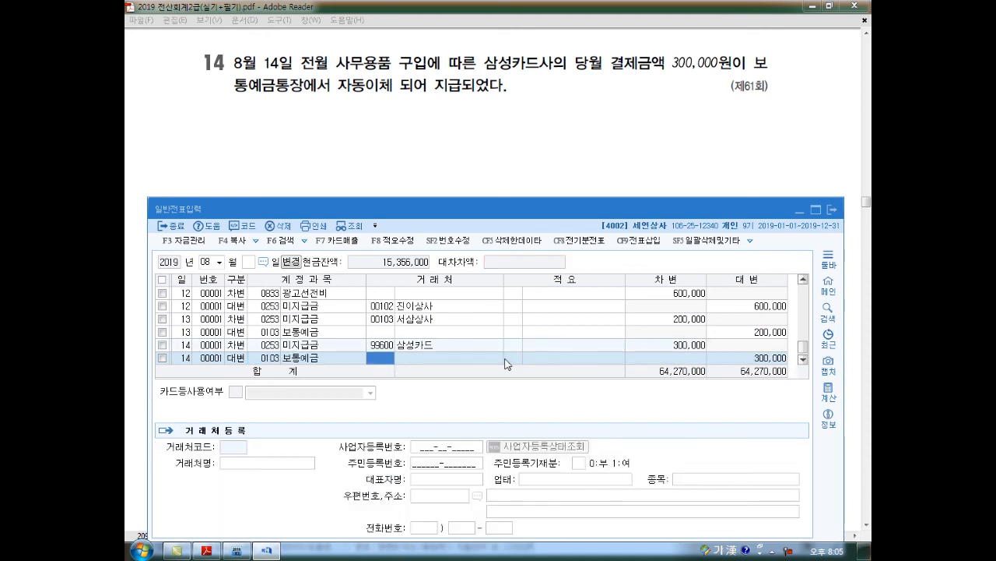
pyautogui.press('Return')
pyautogui.press('Return')
pyautogui.press('Return')
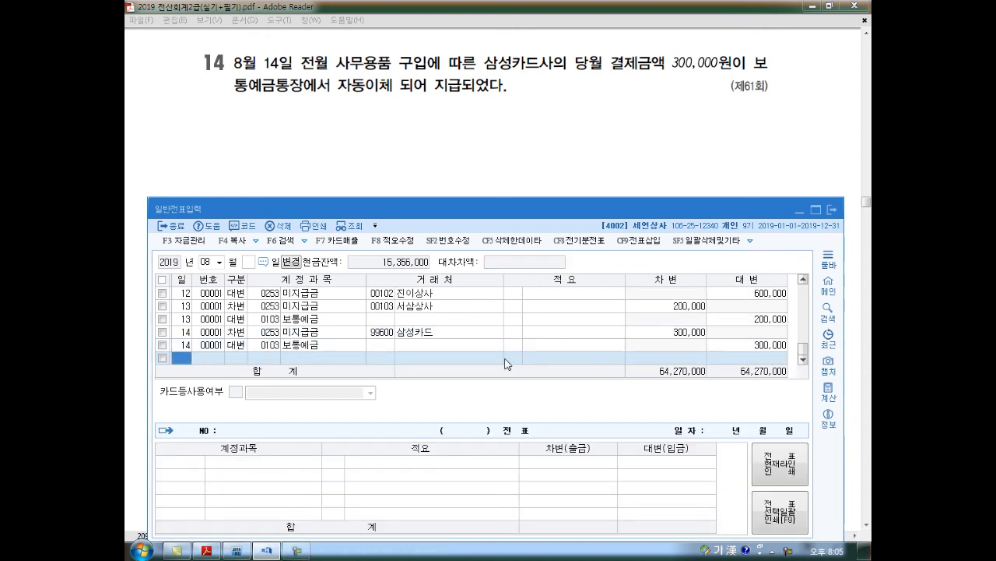